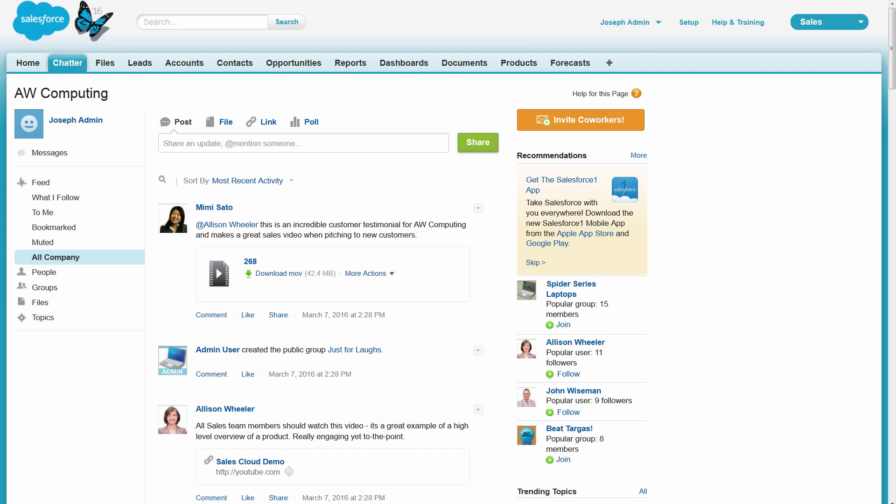
Step: Save Quotes Settings in Setup with Enable Quotes left checked
click(689, 24)
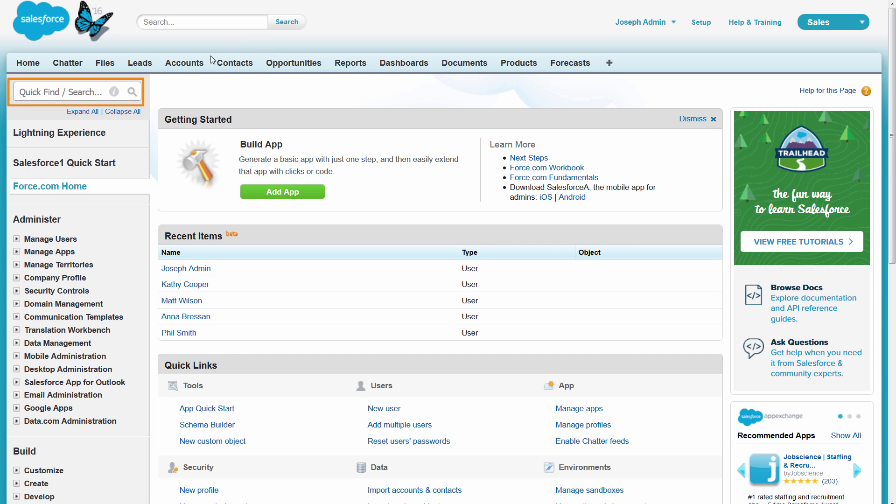
click(105, 92)
text(Quotes)
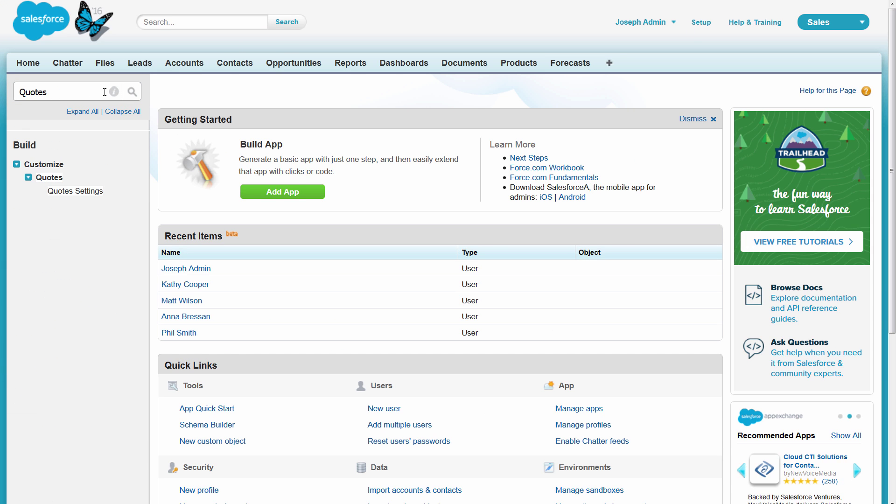
click(84, 191)
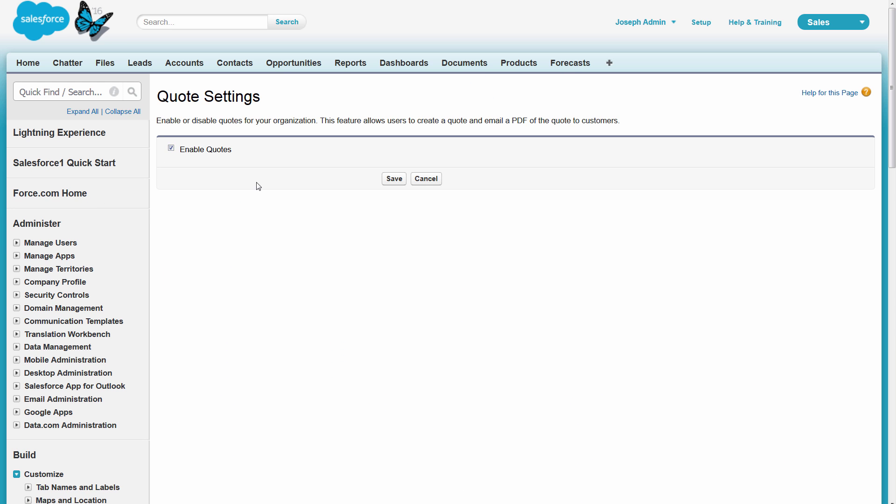
click(395, 179)
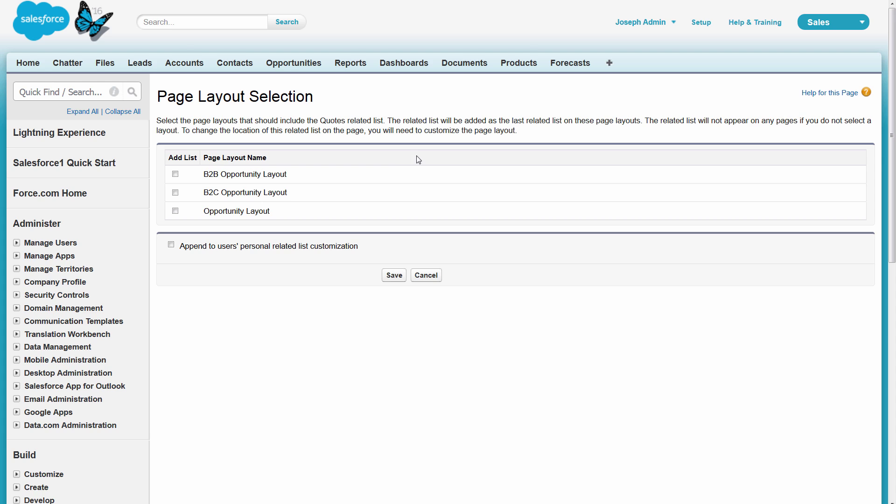
Step: Select the B2B, B2C and standard Opportunity Layouts for the Quotes related list and save
click(175, 173)
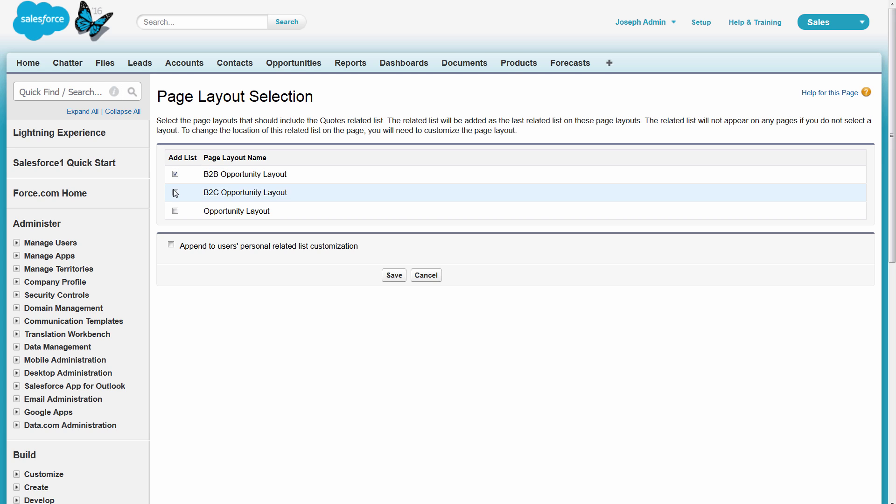
click(175, 193)
click(175, 212)
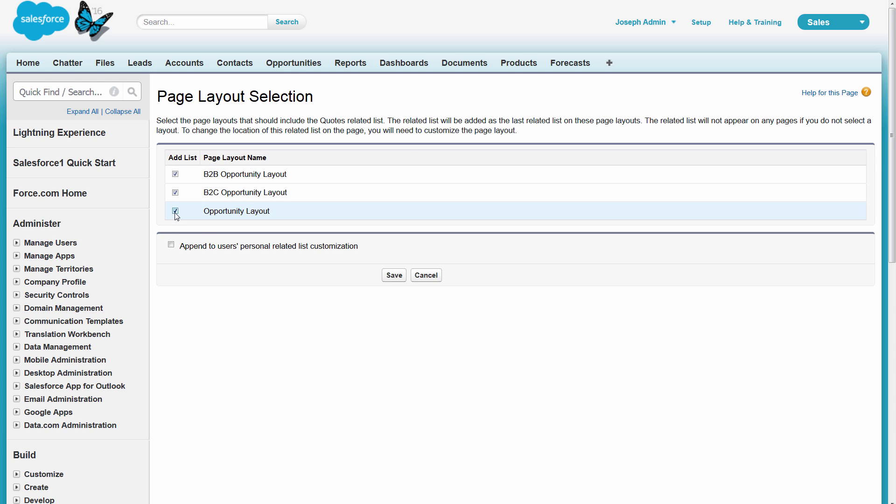
click(393, 275)
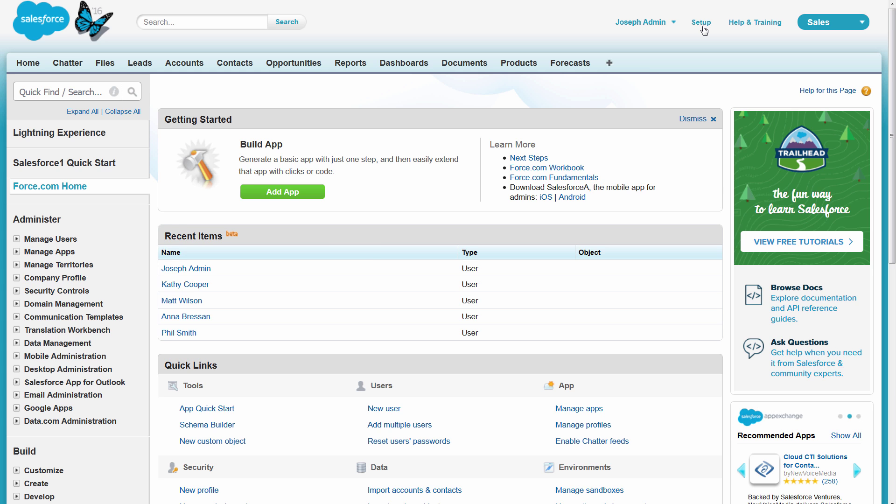
Step: Start a new quote template named B2B on the Standard Template from Quote Templates
click(102, 92)
text(Quotes)
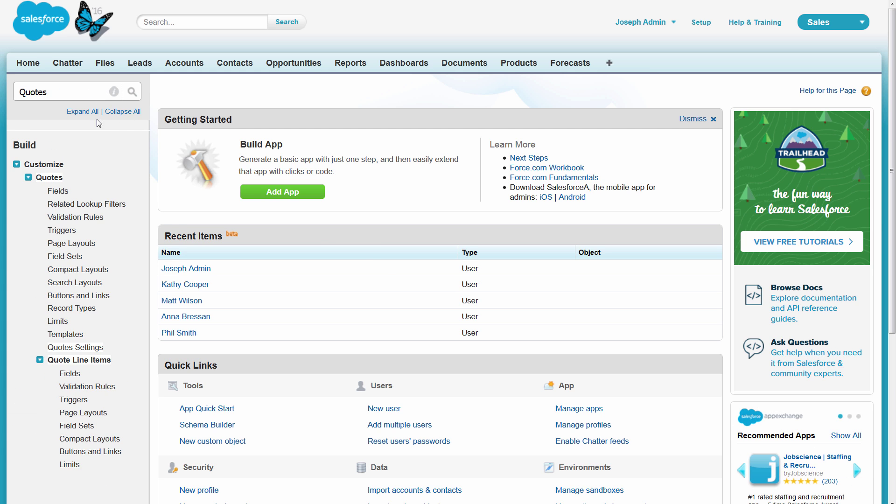
click(74, 336)
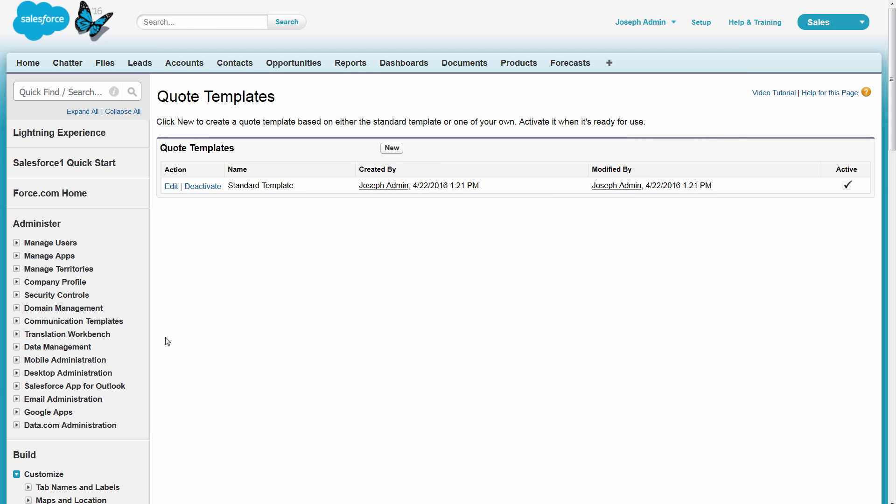
click(395, 152)
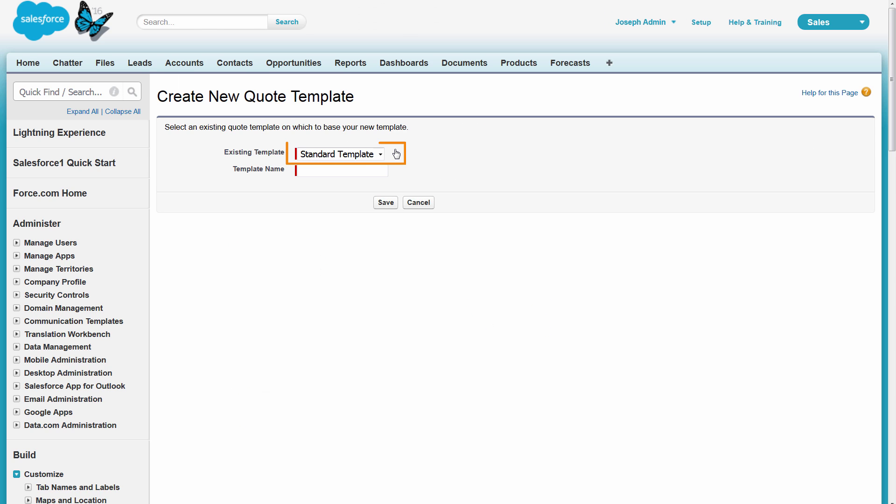
click(384, 172)
text(B2B)
Step: Save the B2B template, then drop the Fax and Prepared By (Fax) fields and quick-save
click(385, 203)
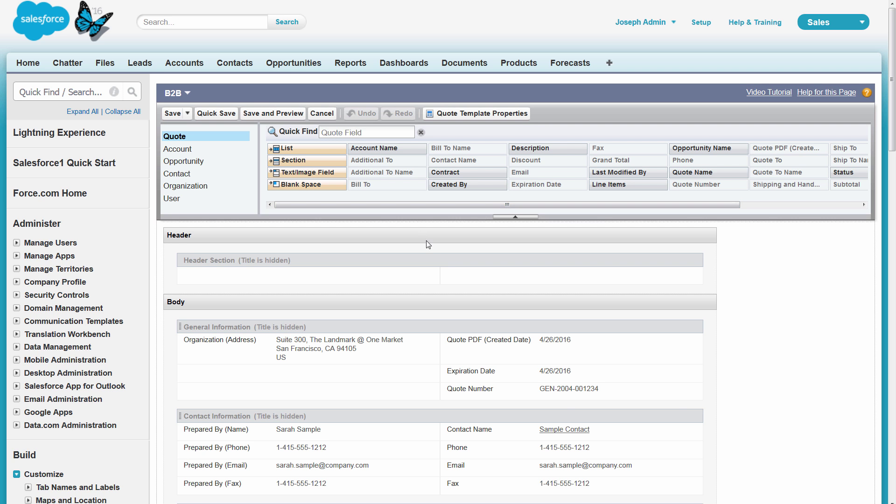
click(696, 483)
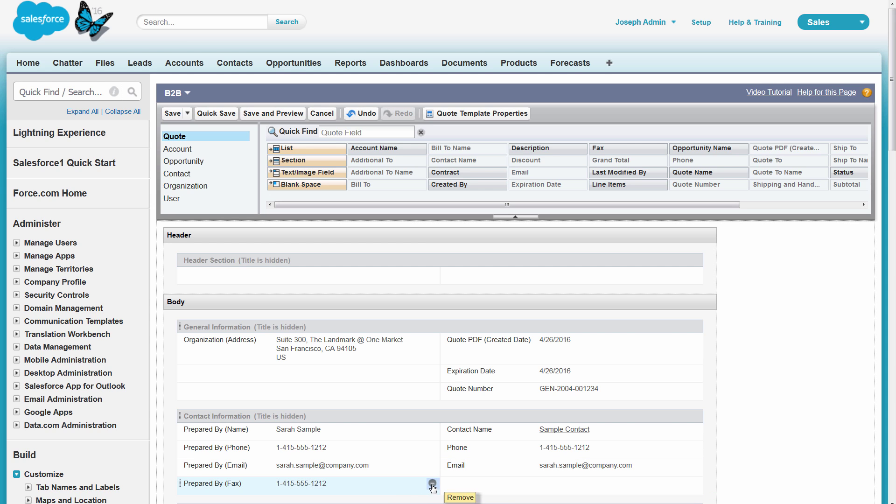
click(432, 484)
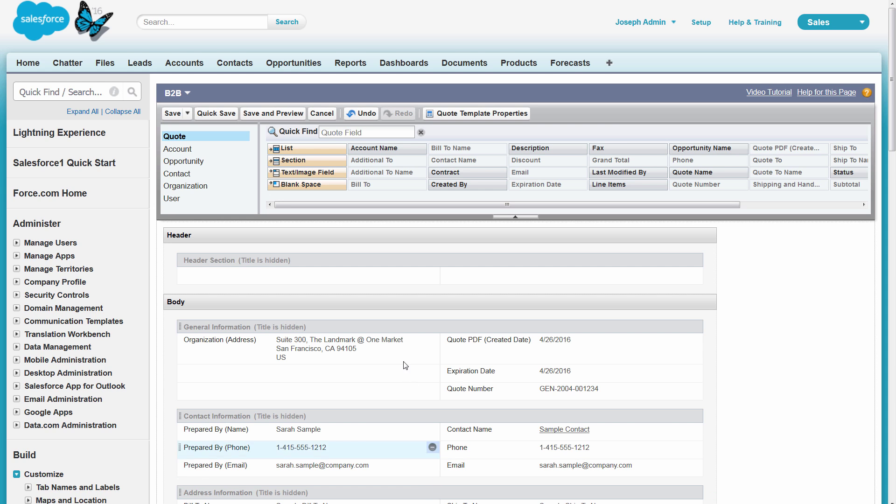
click(210, 118)
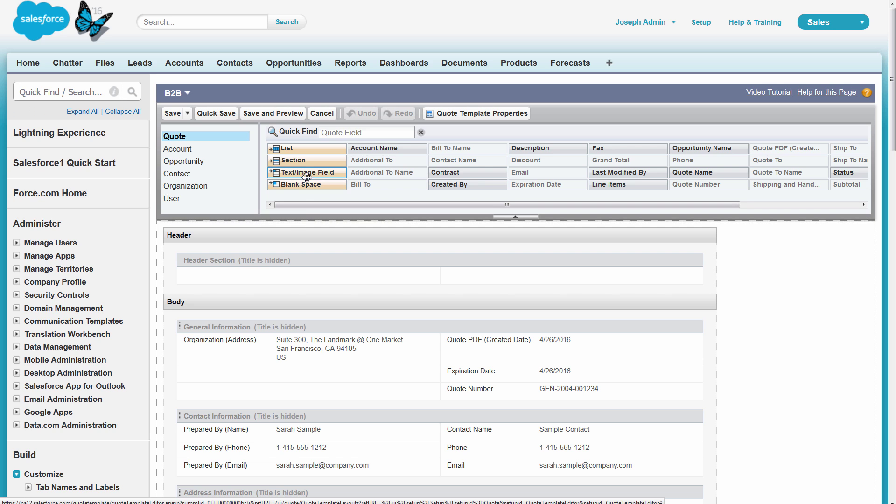
Step: Insert the 2016-04-05.png image, described 'Logo', into a header Text/Image field and shrink it slightly
mouse_move(304, 172)
mouse_down()
mouse_move(306, 200)
mouse_move(245, 273)
mouse_up()
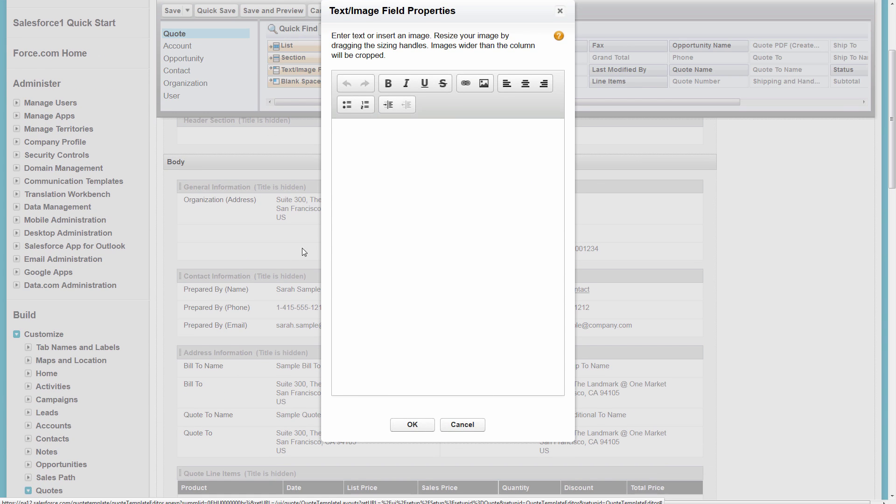
click(484, 83)
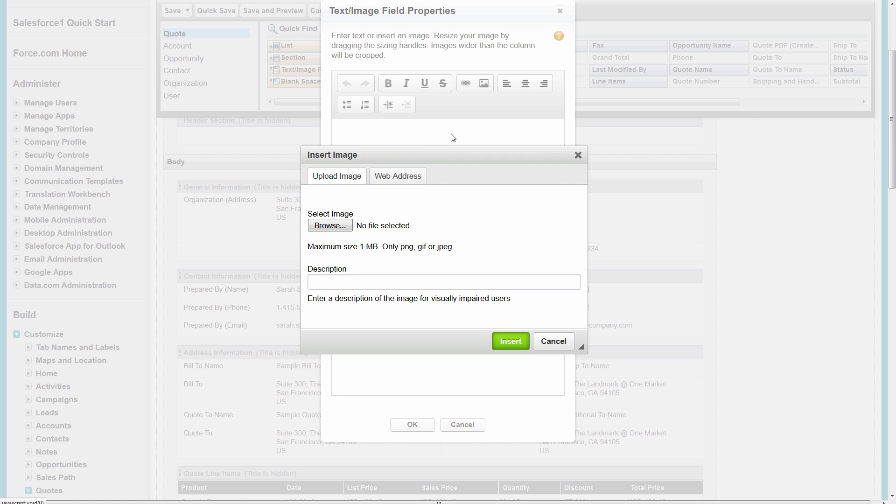
click(345, 226)
click(345, 226)
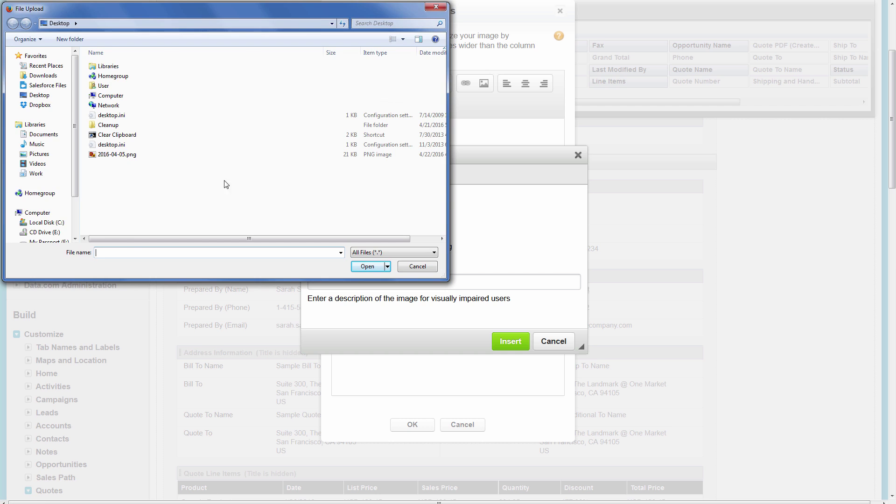
click(138, 155)
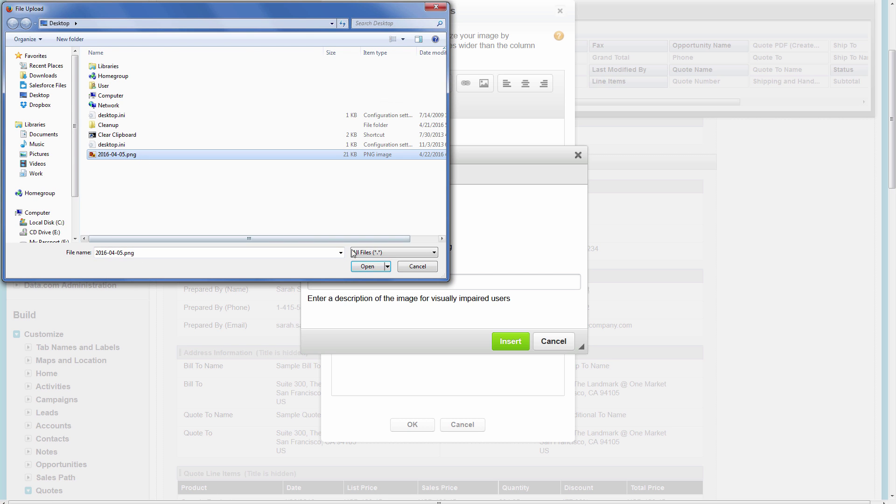
click(360, 266)
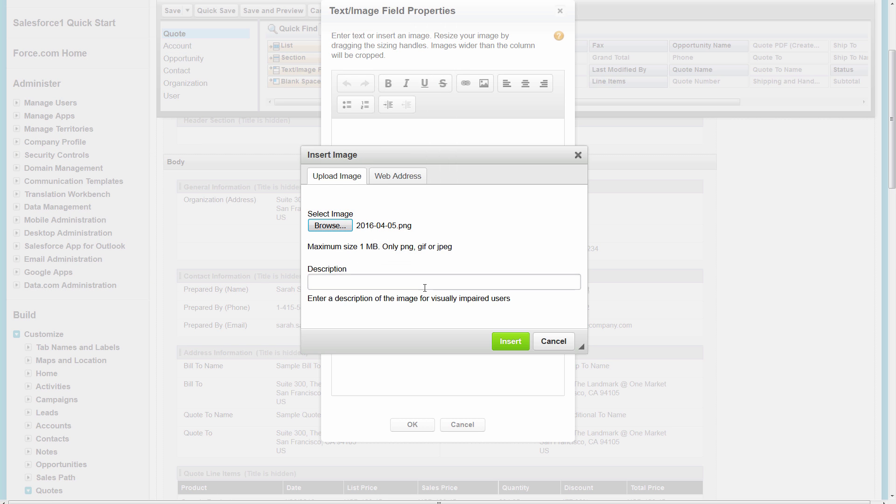
click(426, 282)
text(Logo)
click(510, 342)
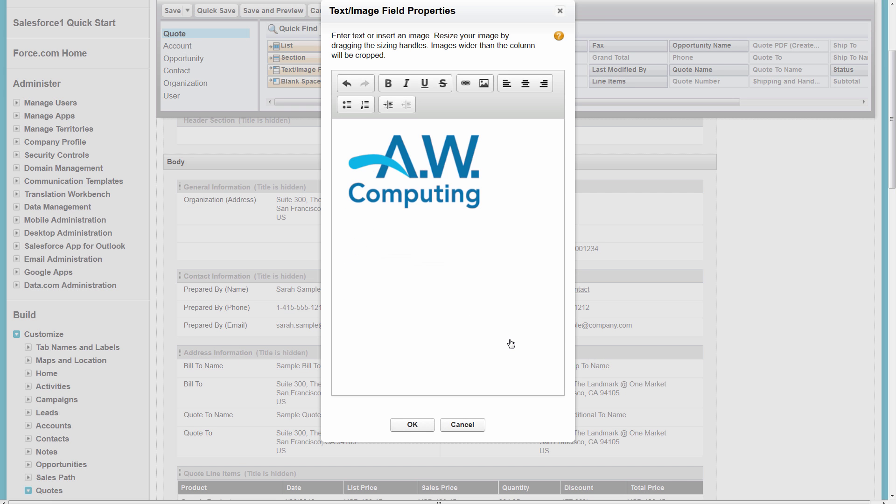
click(453, 193)
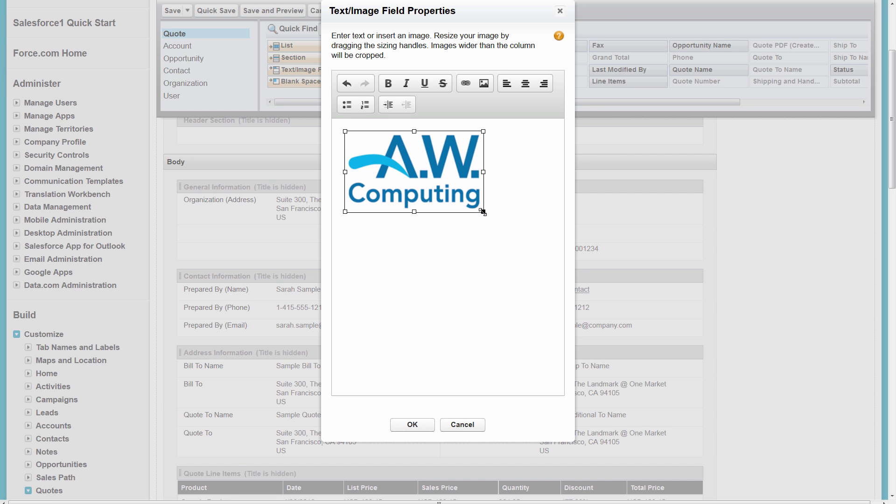
drag(483, 211, 459, 198)
Step: Confirm the logo block, then add a pasted Standard Terms and Conditions block in the header's right column
click(419, 425)
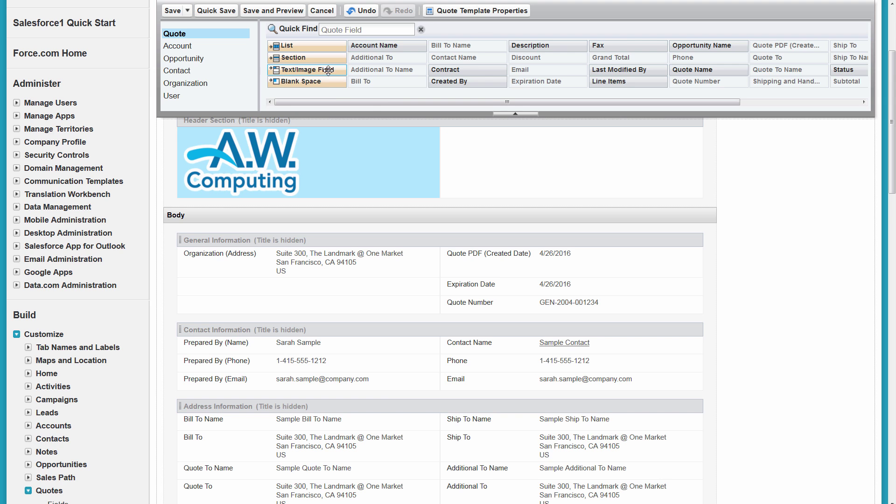
drag(333, 72, 502, 146)
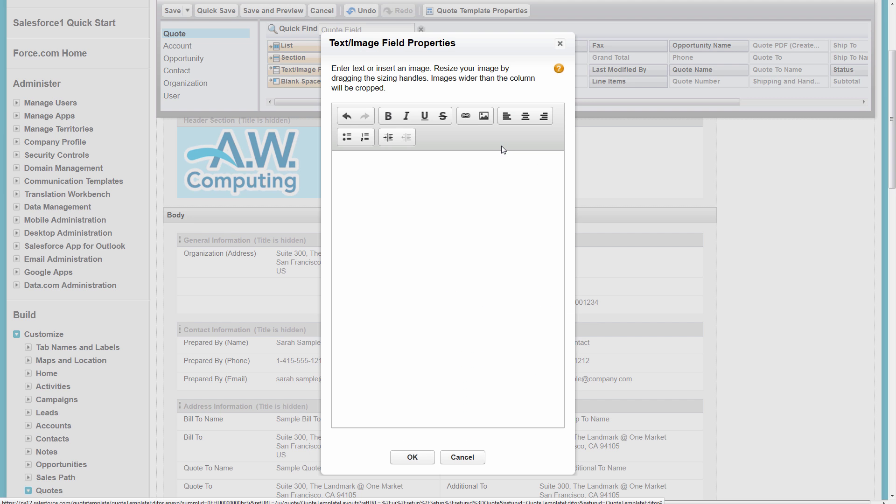
key(ctrl+v)
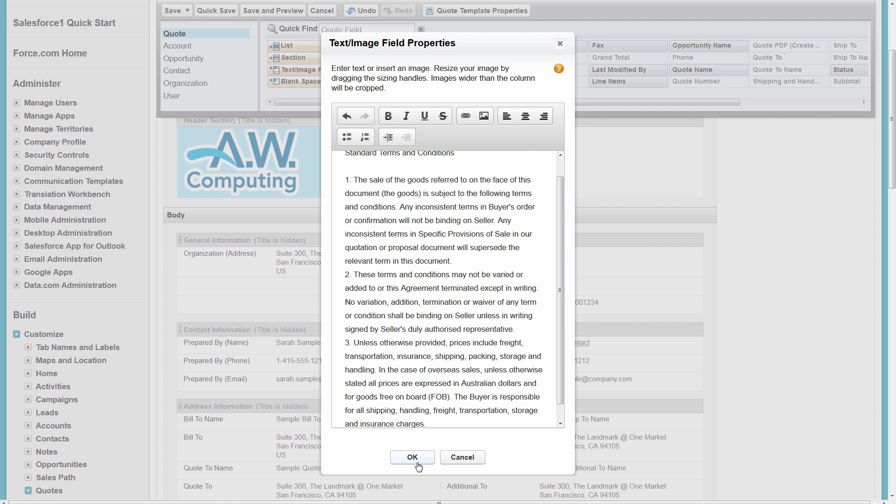
click(417, 460)
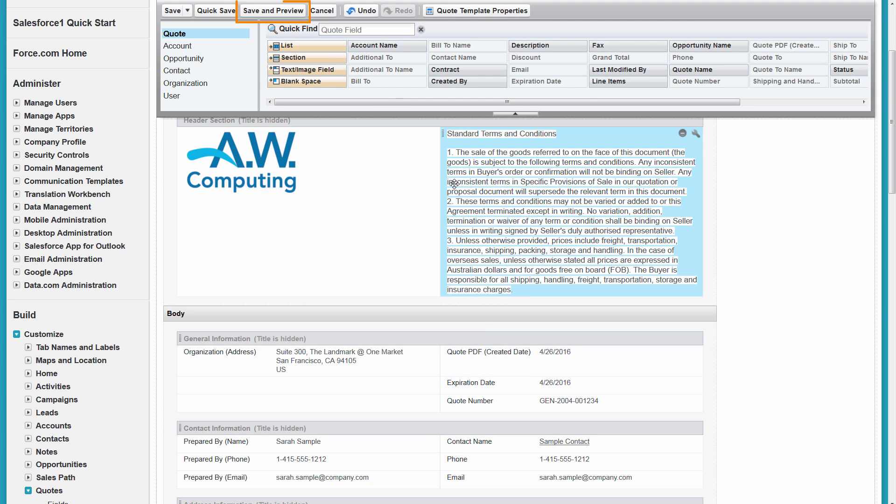
Step: Review the B2B template's PDF preview, save the template, and activate it in the template list
click(295, 11)
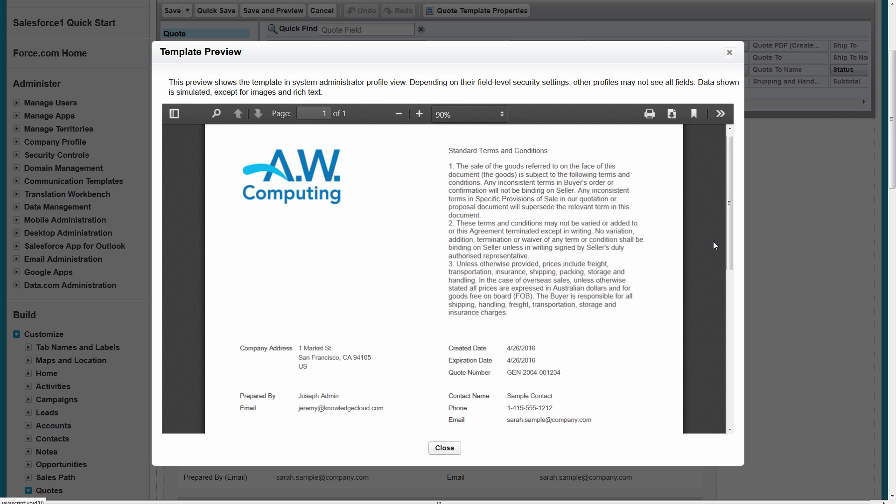
scroll(713, 242, down, 3)
scroll(713, 242, down, 1)
scroll(713, 242, up, 5)
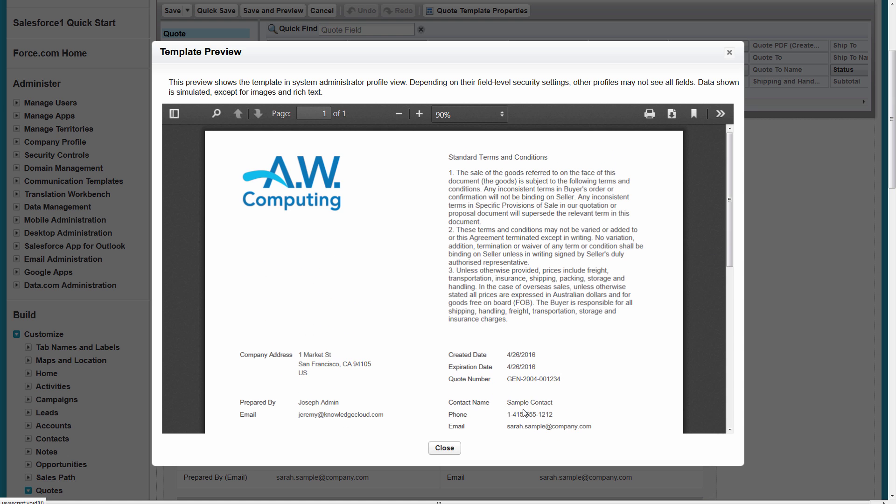
click(446, 449)
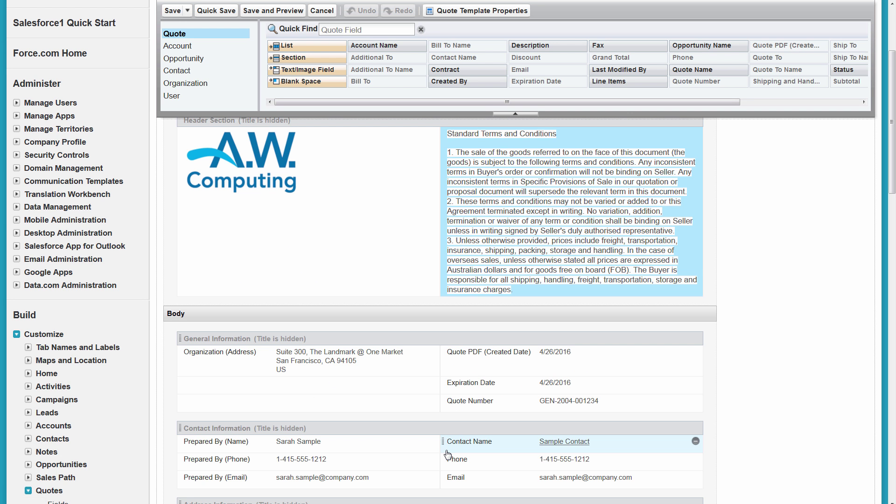
click(172, 10)
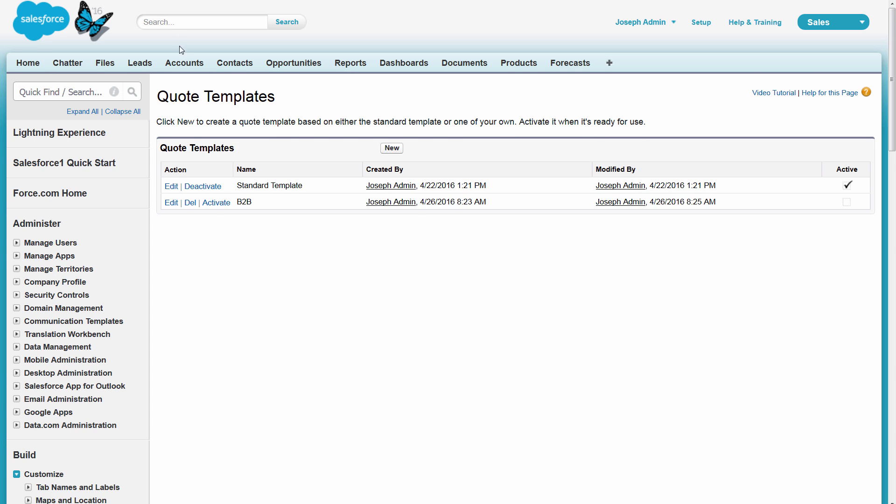
click(216, 203)
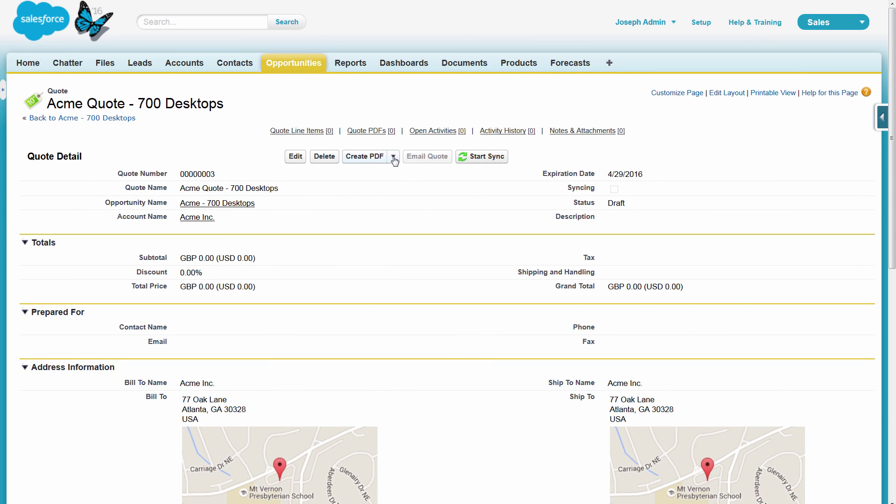
Step: Open the Create PDF dropdown on Acme Quote - 700 Desktops to reveal Choose Template
click(394, 157)
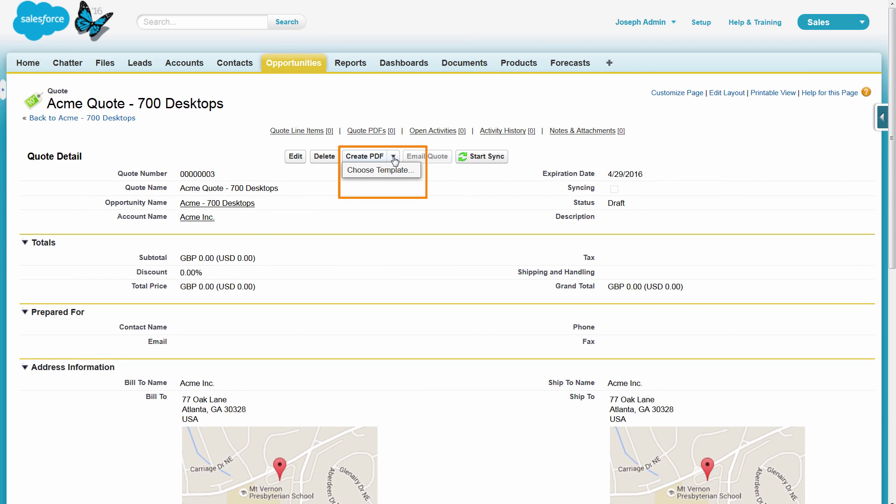